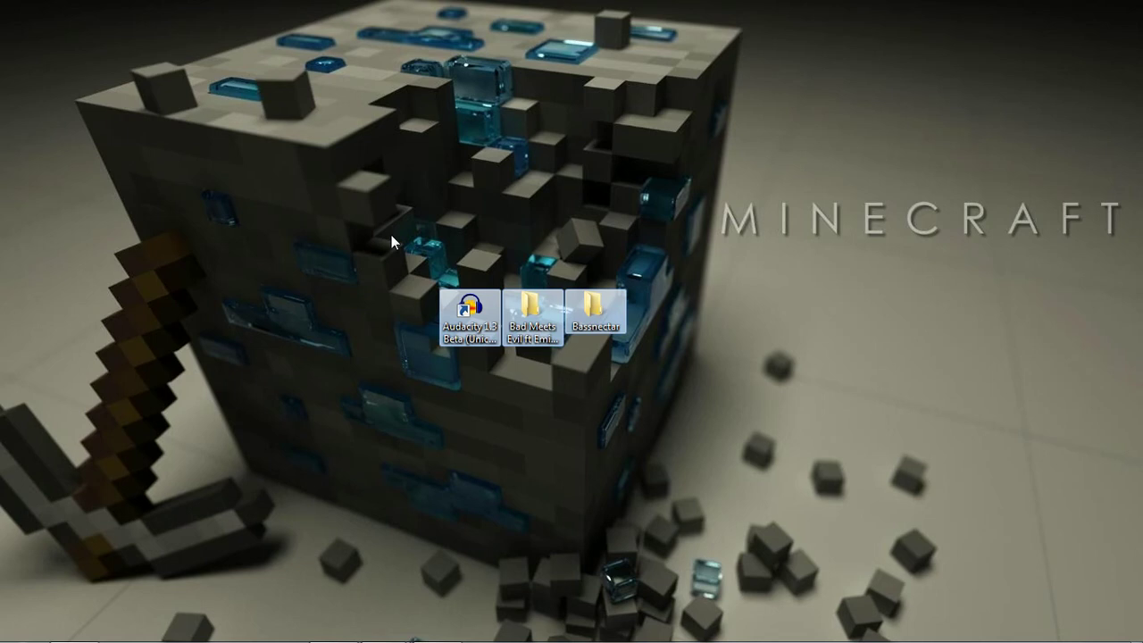
# - Move the Bassnectar and Bad Meets Evil folders to the right, away from the Audacity icon
pyautogui.moveTo(387, 249); pyautogui.dragTo(670, 369)
pyautogui.click(645, 368)
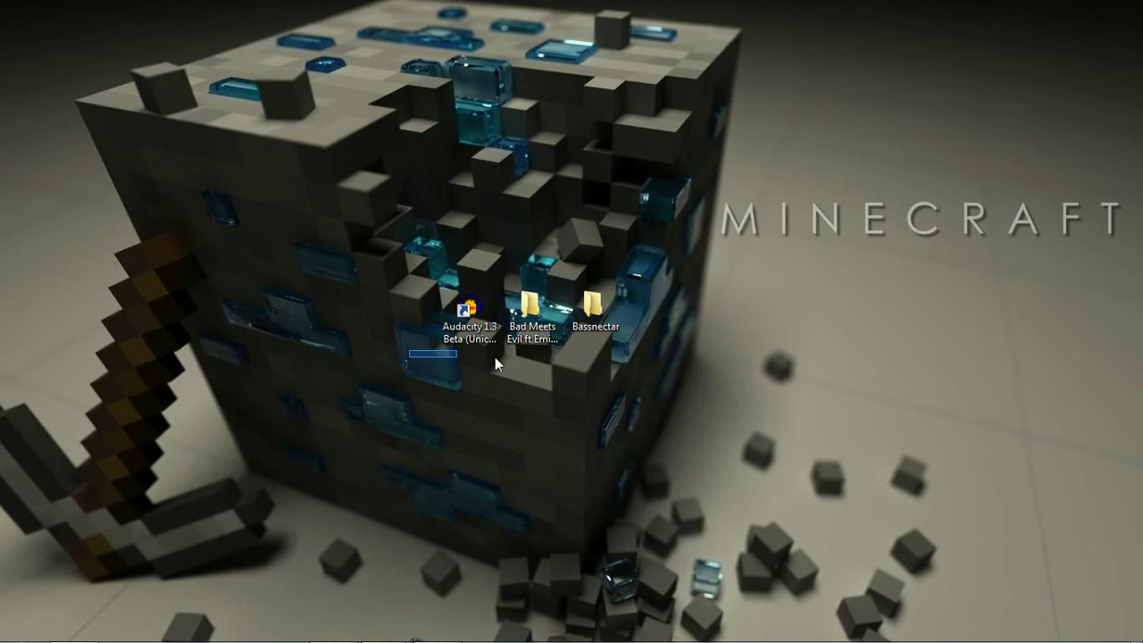
pyautogui.moveTo(495, 356); pyautogui.dragTo(671, 306)
pyautogui.moveTo(542, 339); pyautogui.dragTo(603, 334)
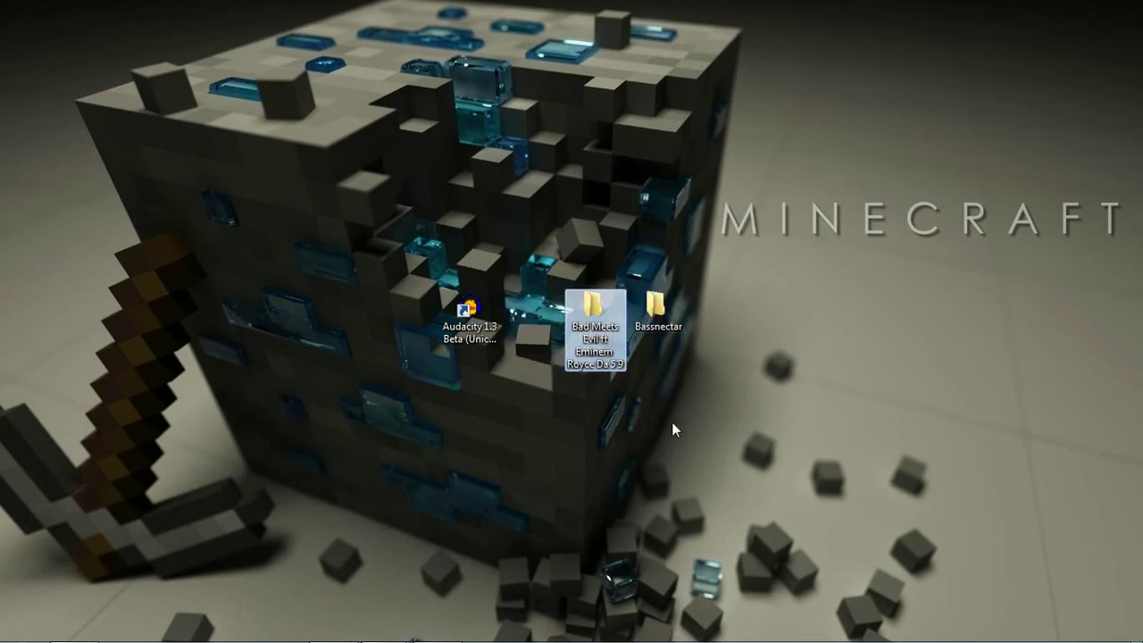
pyautogui.click(583, 397)
pyautogui.moveTo(555, 384); pyautogui.dragTo(556, 295)
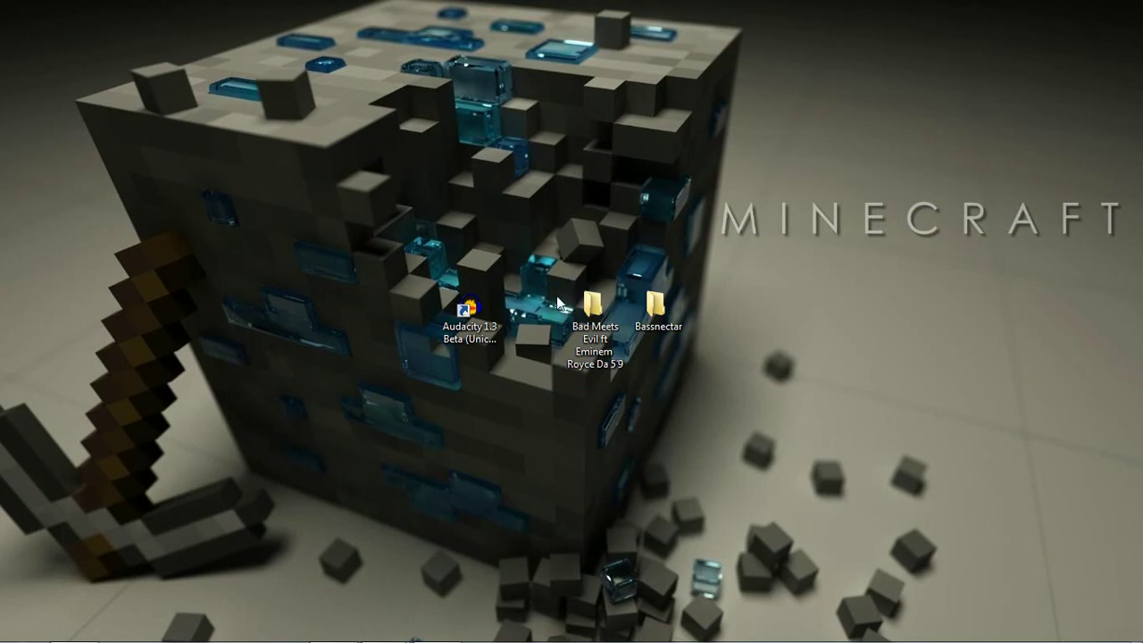
# - Launch Audacity and let Fast Lane.mp3 finish importing, moving the progress dialog aside
pyautogui.doubleClick(468, 335)
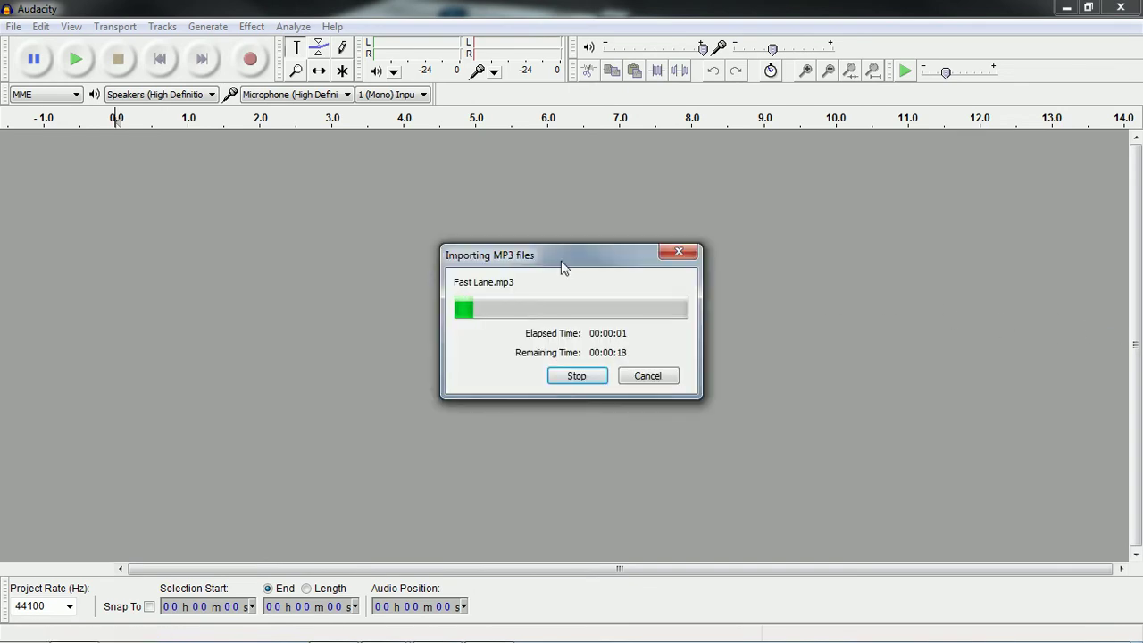
pyautogui.moveTo(561, 254); pyautogui.dragTo(566, 237)
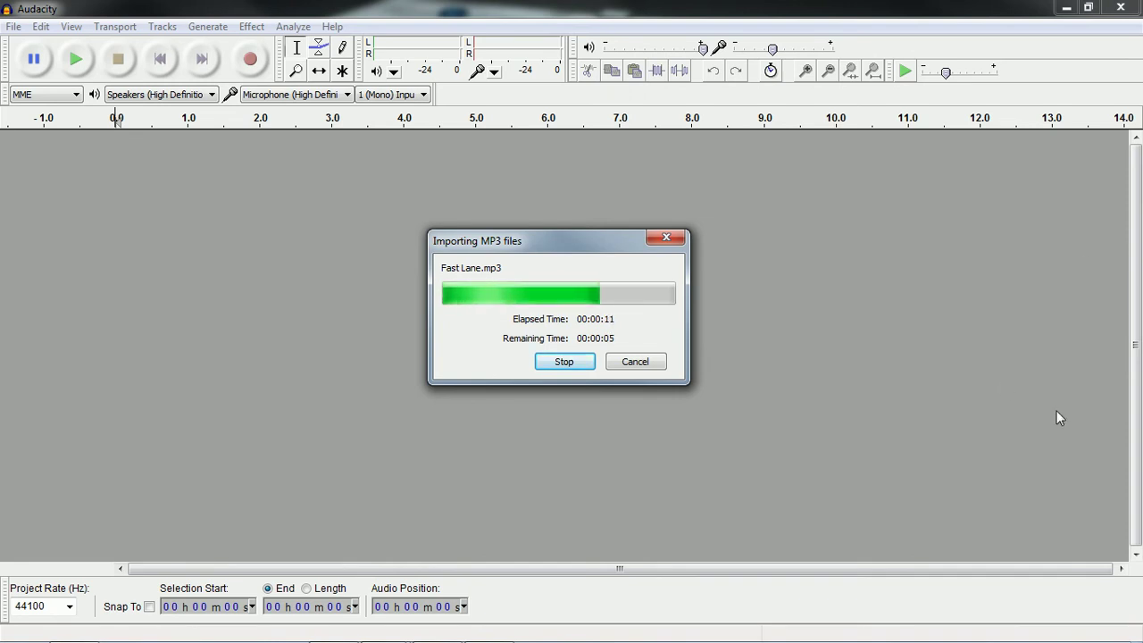
pyautogui.moveTo(473, 243); pyautogui.dragTo(528, 262)
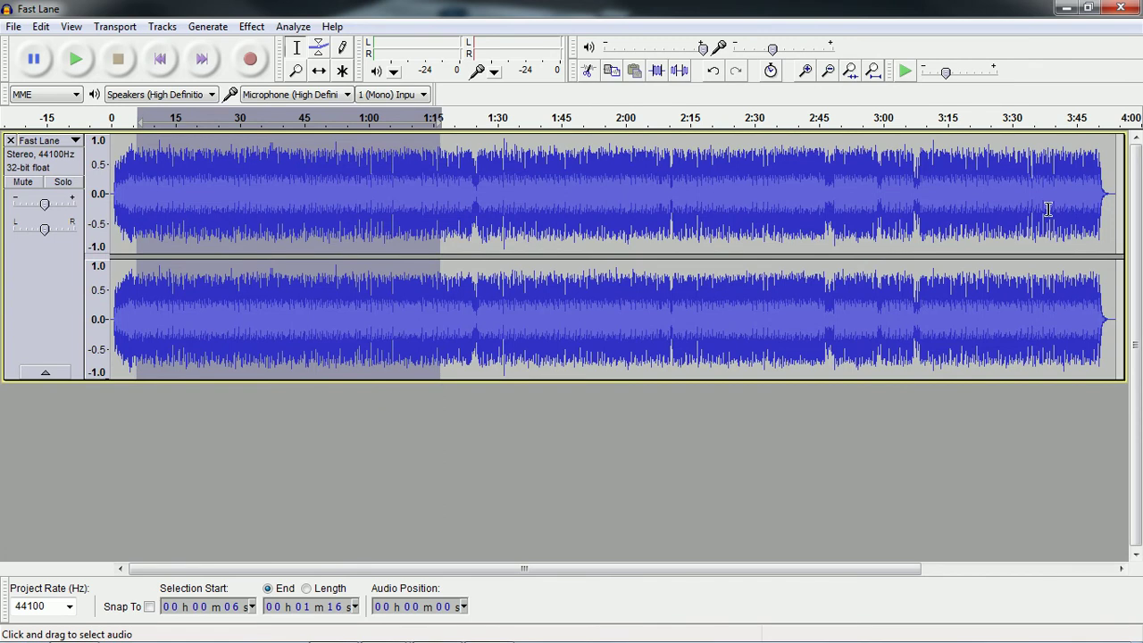
# - Select the entire Fast Lane track with Ctrl+A and open the Effect menu
pyautogui.click(944, 203)
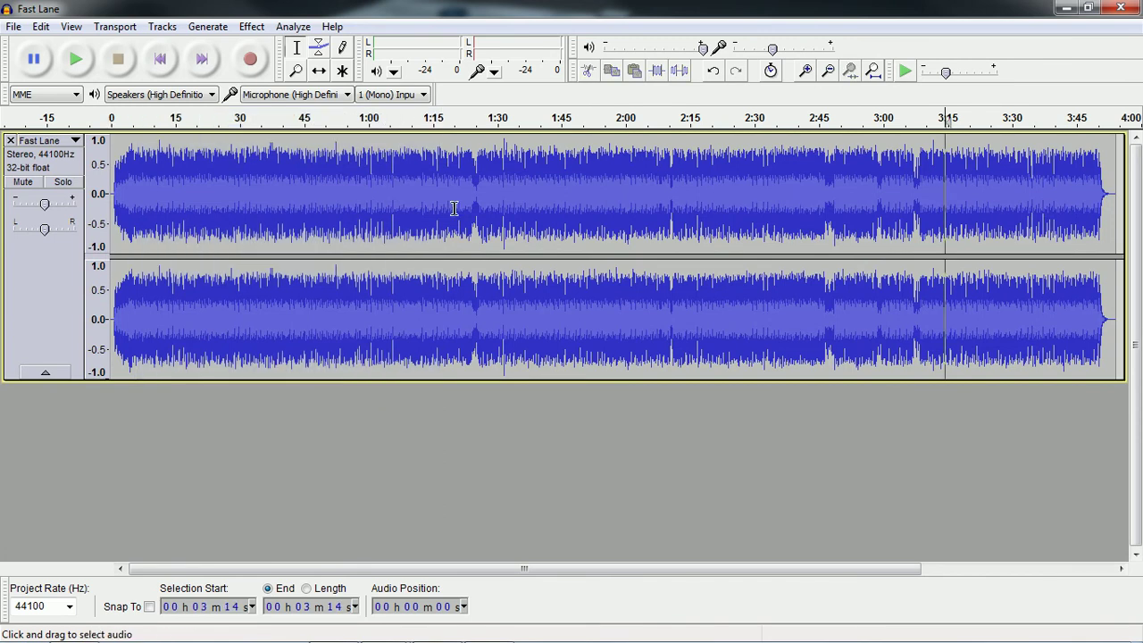
pyautogui.click(469, 203)
pyautogui.click(539, 207)
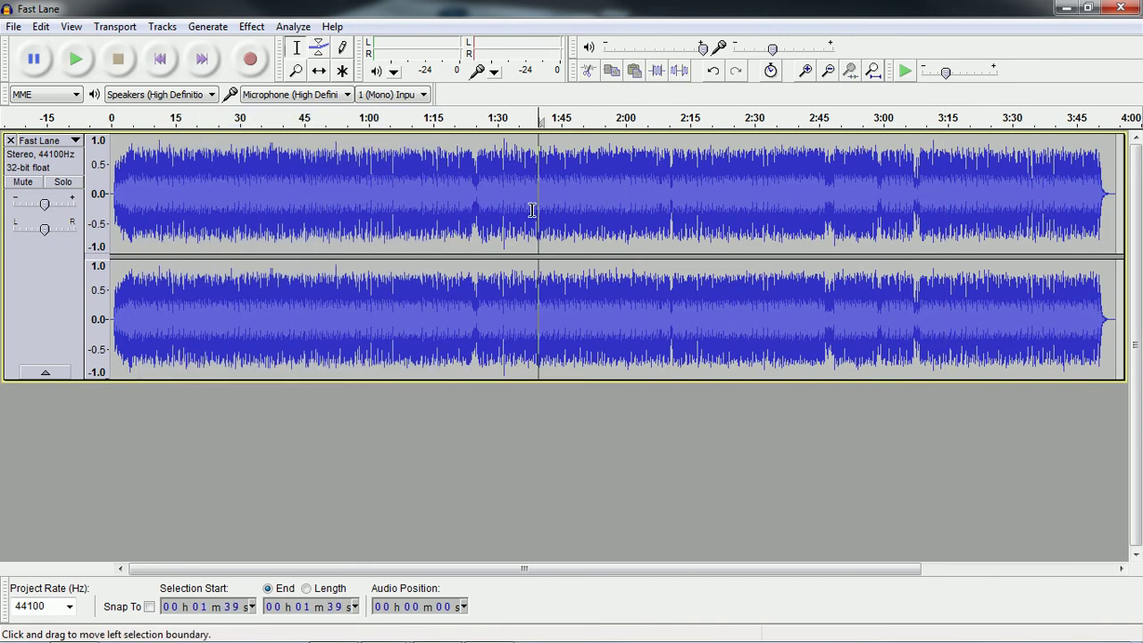
pyautogui.click(415, 201)
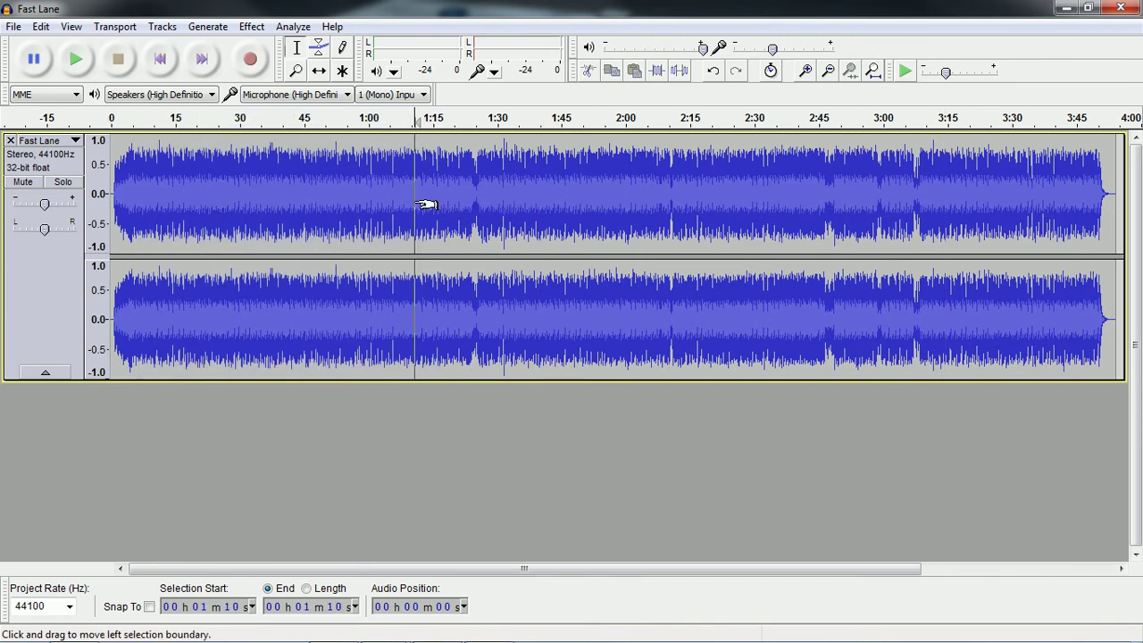
pyautogui.hotkey('ctrl', 'a')
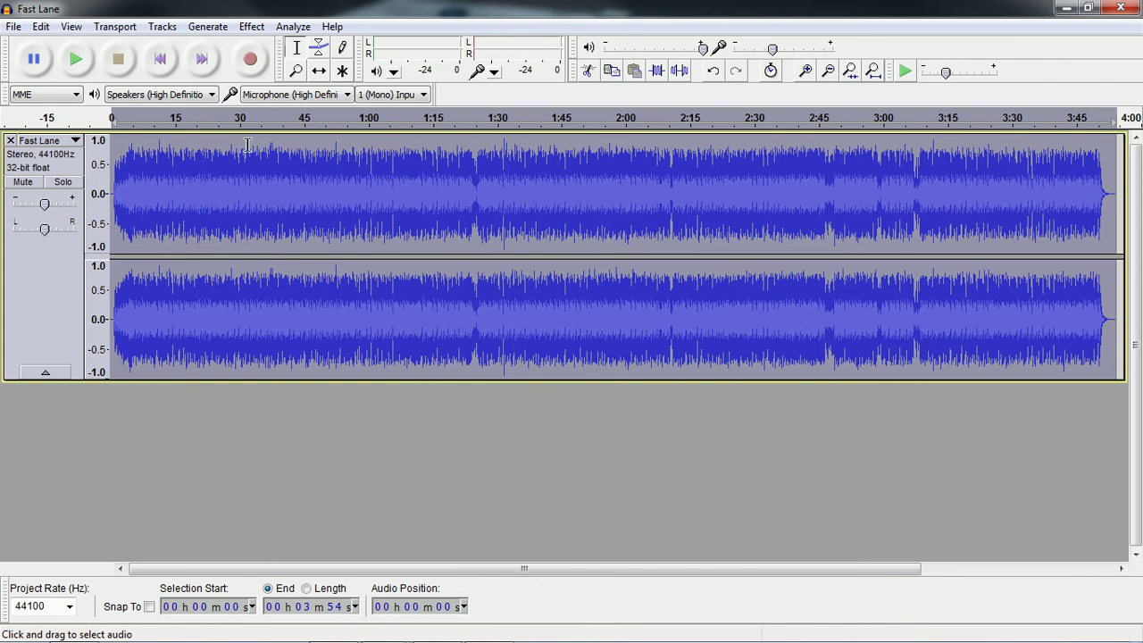
pyautogui.click(40, 26)
pyautogui.click(516, 232)
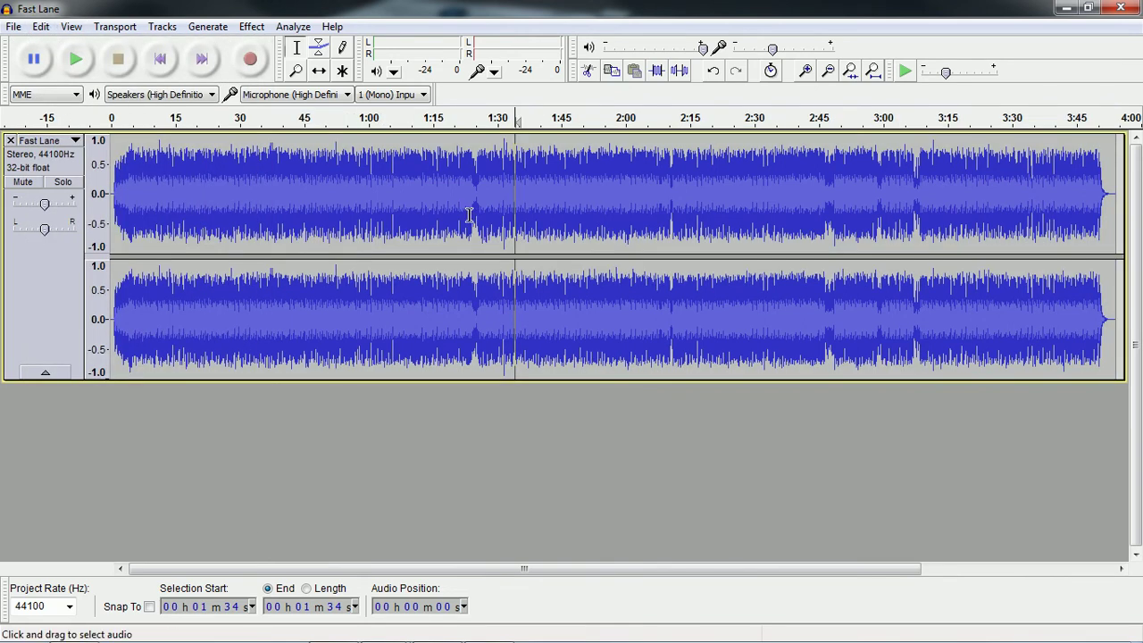
pyautogui.hotkey('ctrl', 'a')
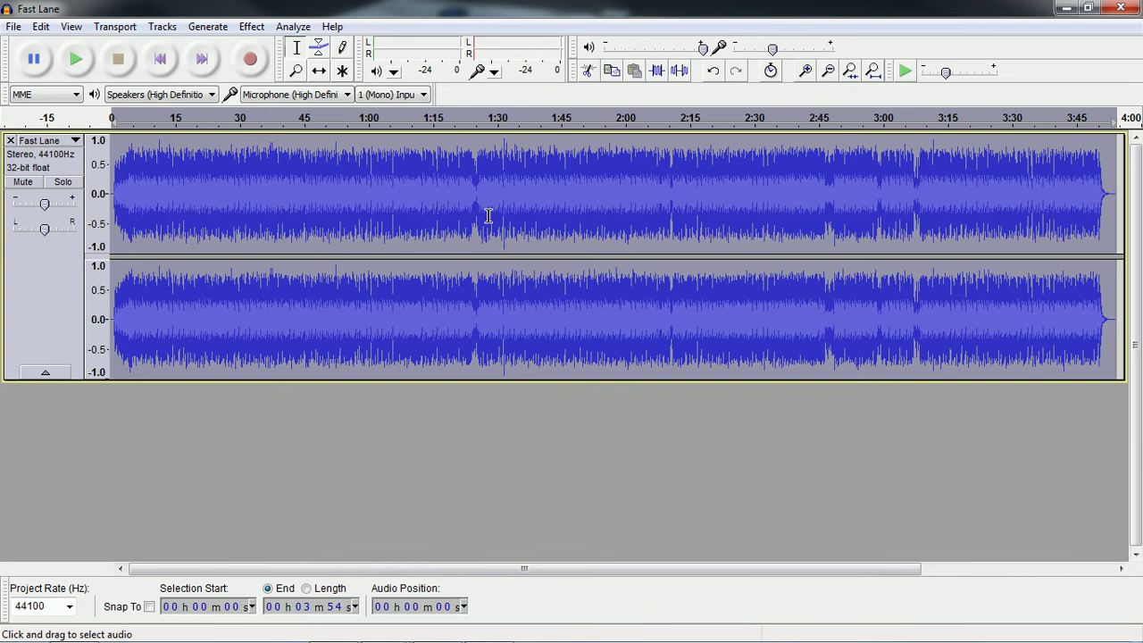
pyautogui.click(251, 26)
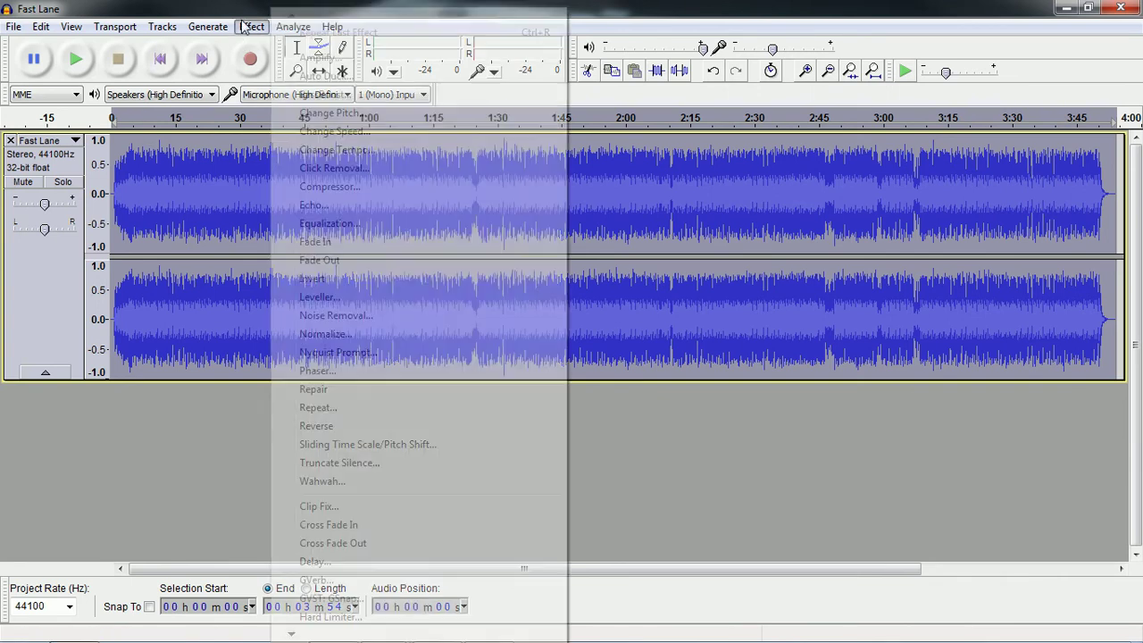
# - Apply Normalize from the Effect menu to the whole stereo Fast Lane track
pyautogui.click(335, 333)
pyautogui.doubleClick(491, 344)
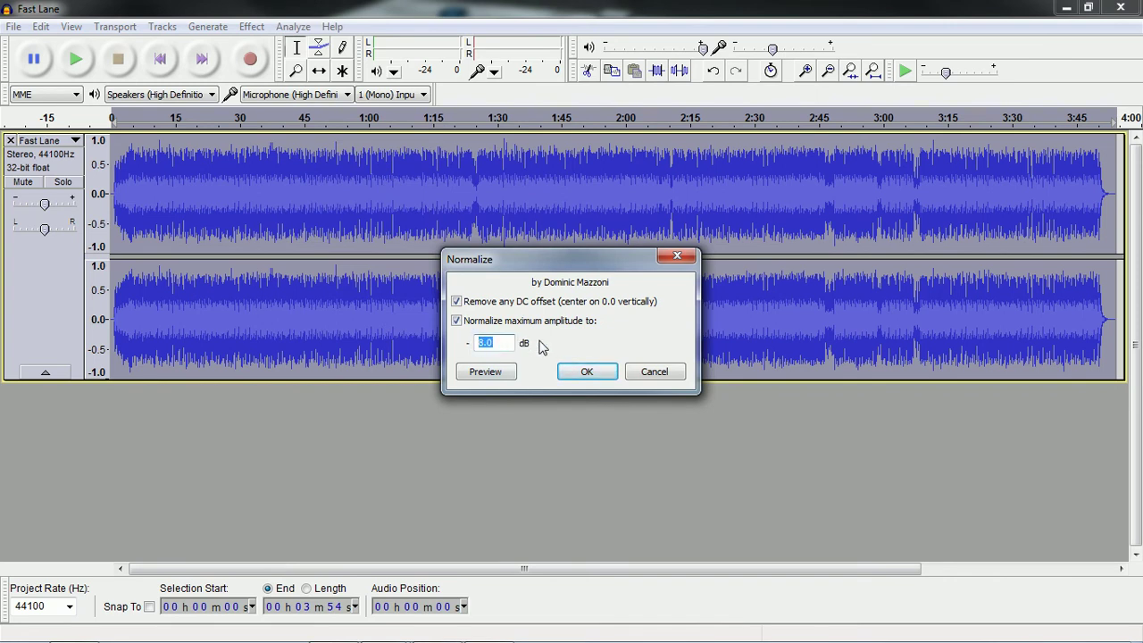
pyautogui.moveTo(562, 279); pyautogui.dragTo(468, 318)
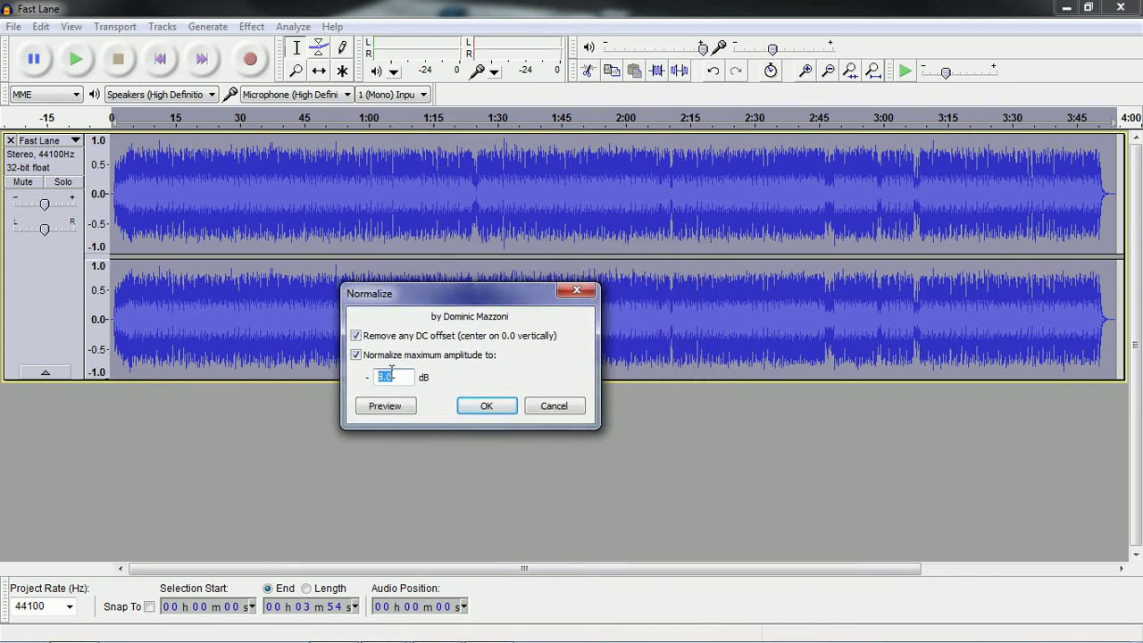
pyautogui.click(487, 407)
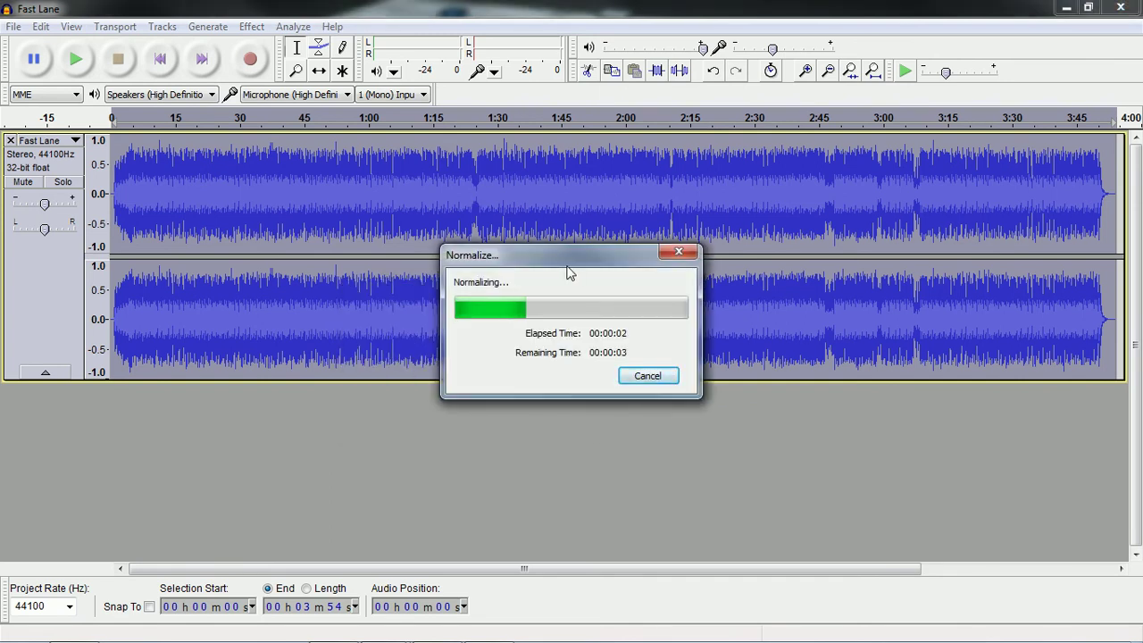
pyautogui.moveTo(568, 272); pyautogui.dragTo(551, 205)
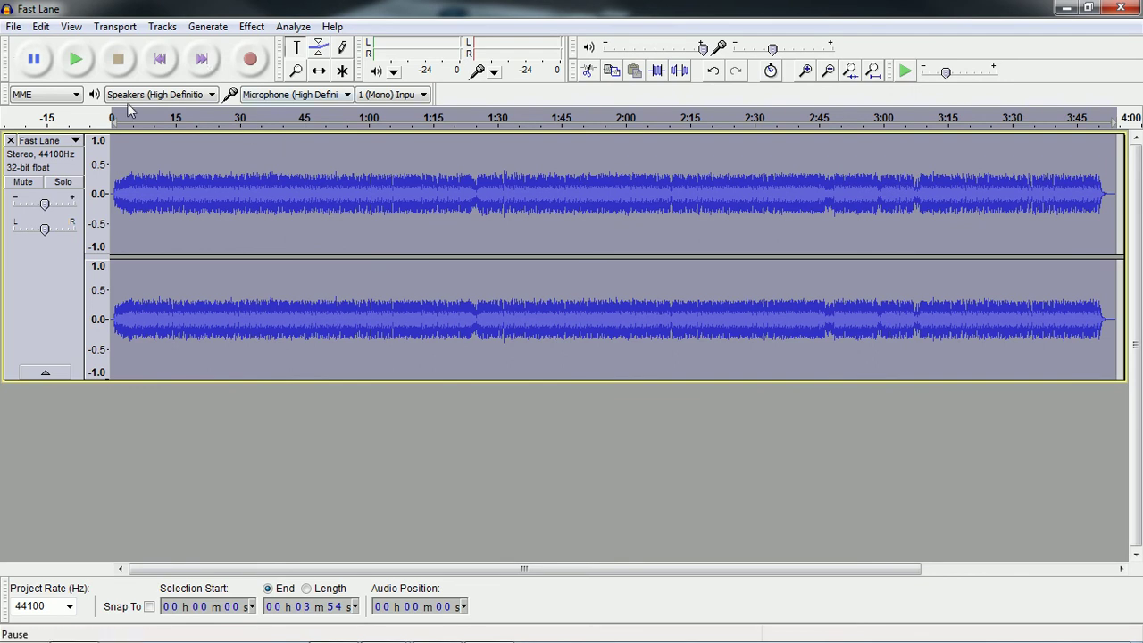
# - Play the opening seconds of the normalized song, stop it, and reopen the Effect menu
pyautogui.click(257, 31)
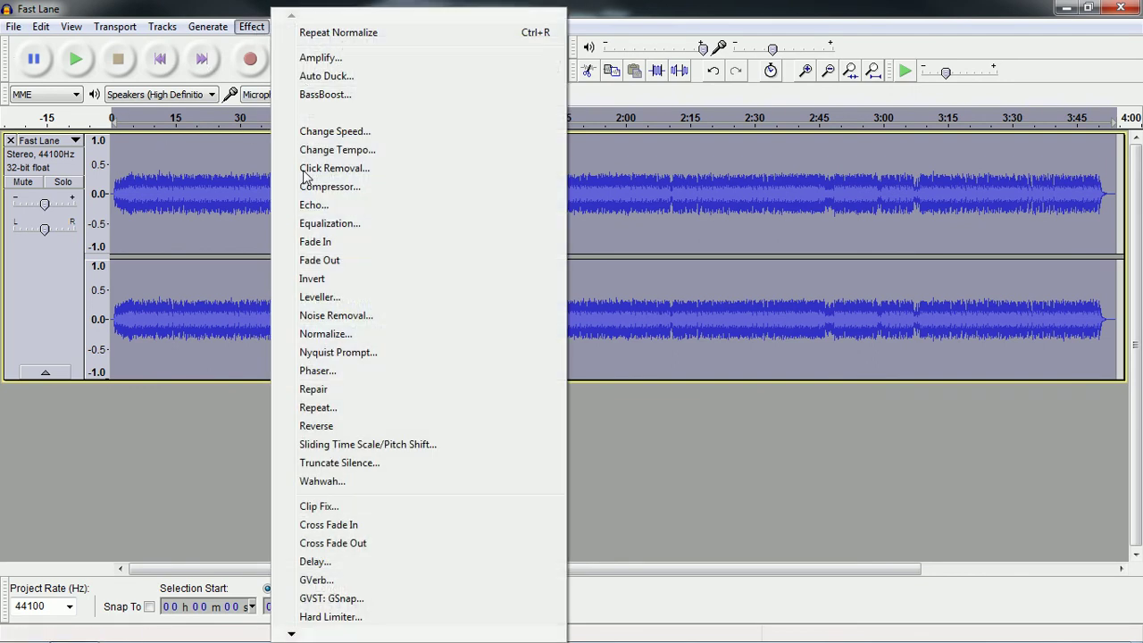
pyautogui.click(86, 70)
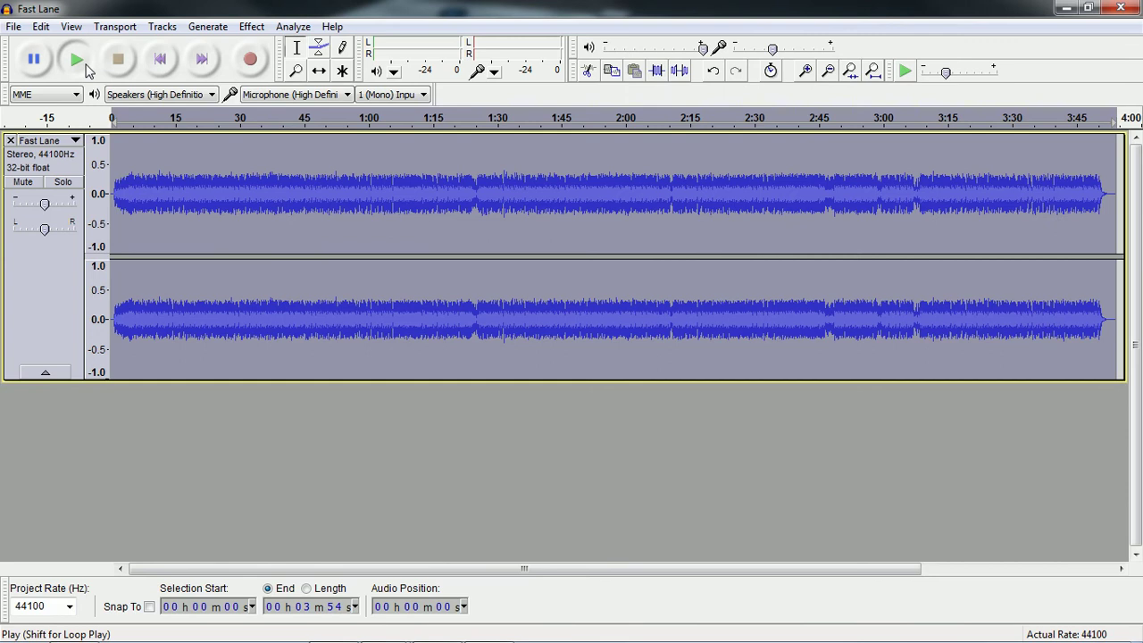
pyautogui.click(86, 69)
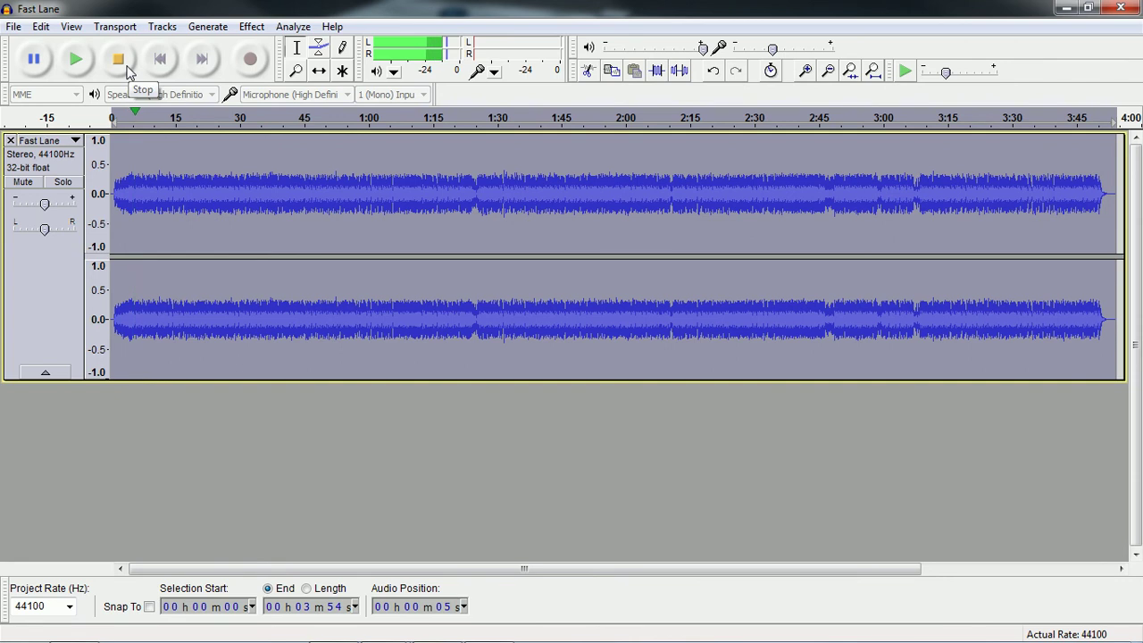
pyautogui.click(125, 68)
pyautogui.click(251, 27)
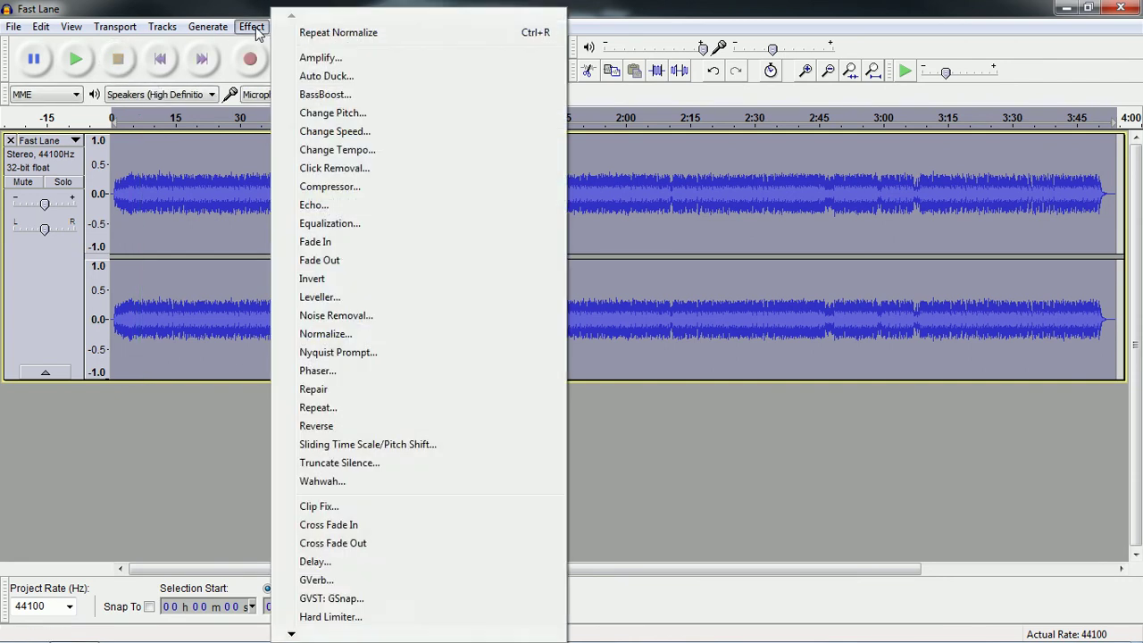
# - Apply BassBoost with frequency 150 Hz and a Boost value of 1520
pyautogui.click(308, 95)
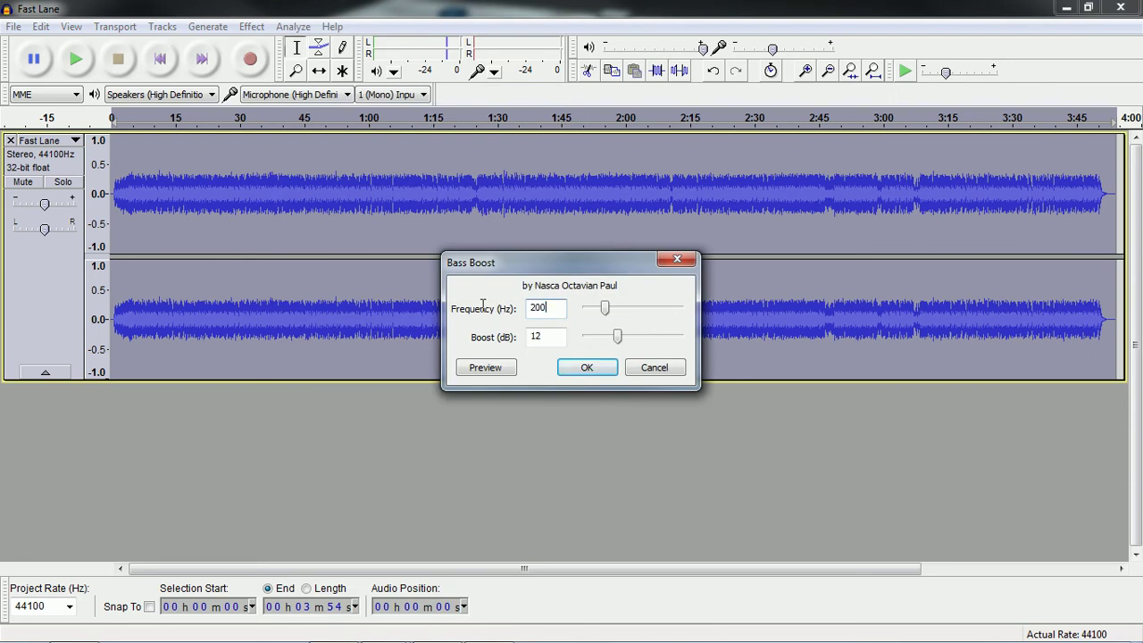
pyautogui.write('150')
pyautogui.doubleClick(547, 335)
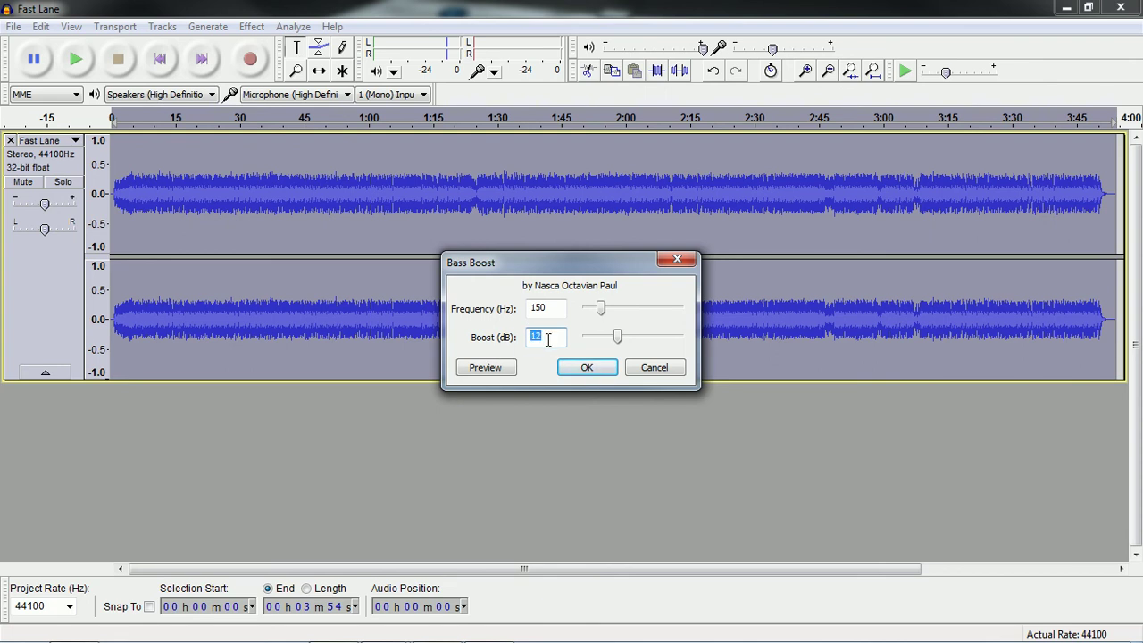
pyautogui.write('15')
pyautogui.write('20')
pyautogui.click(589, 366)
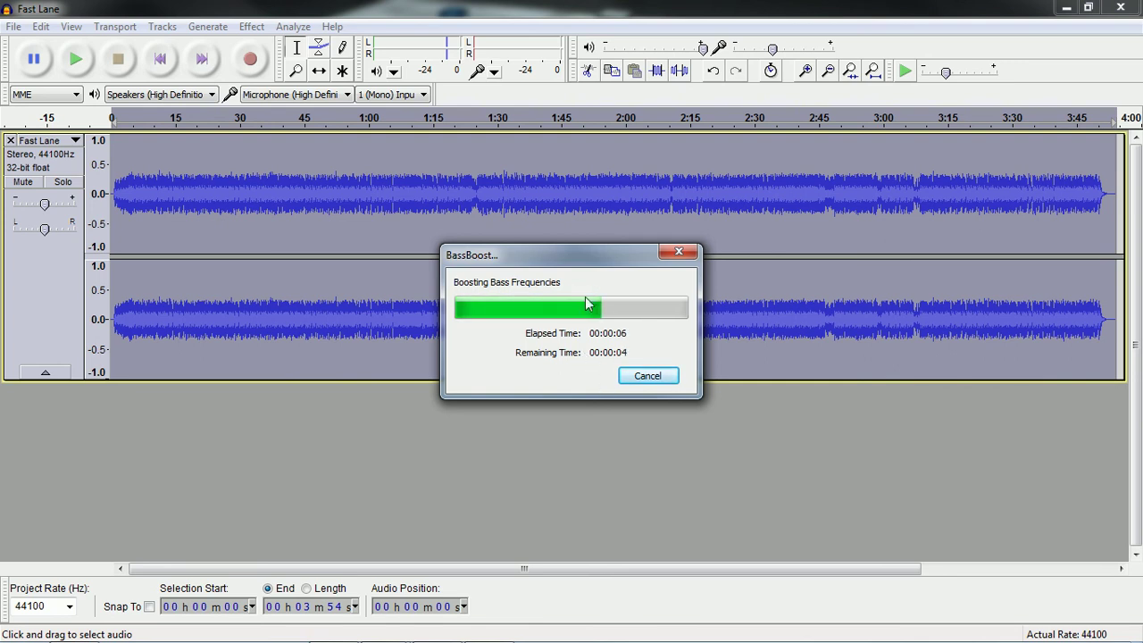
pyautogui.moveTo(602, 257); pyautogui.dragTo(578, 190)
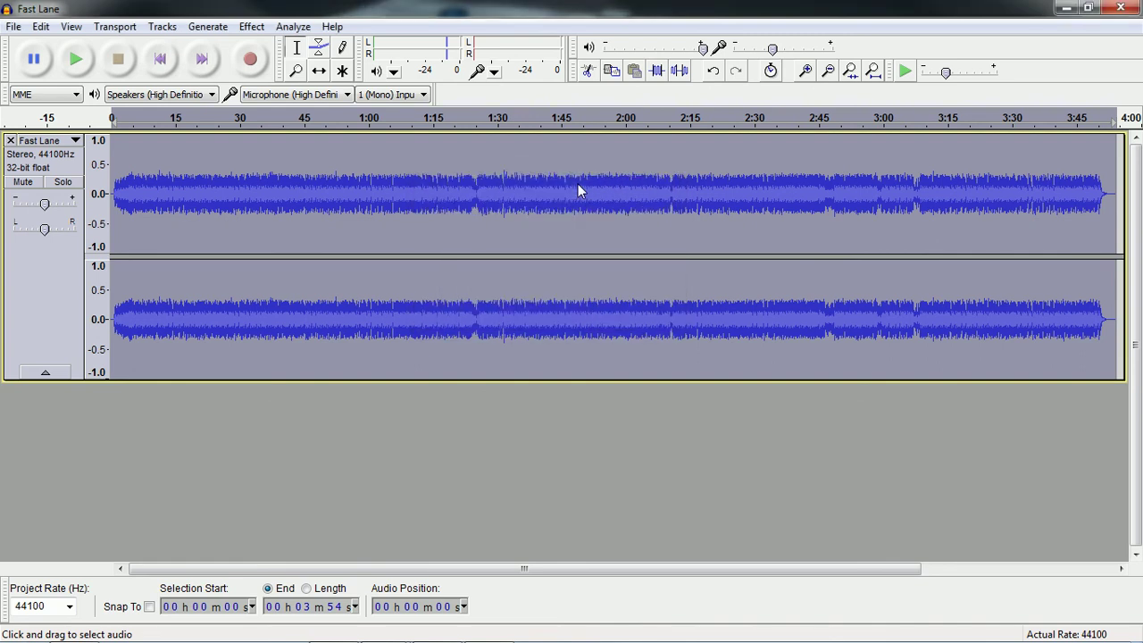
# - Play and stop the bass-boosted song, then move the play position to 1:45, 3:36 and 0:20
pyautogui.click(76, 59)
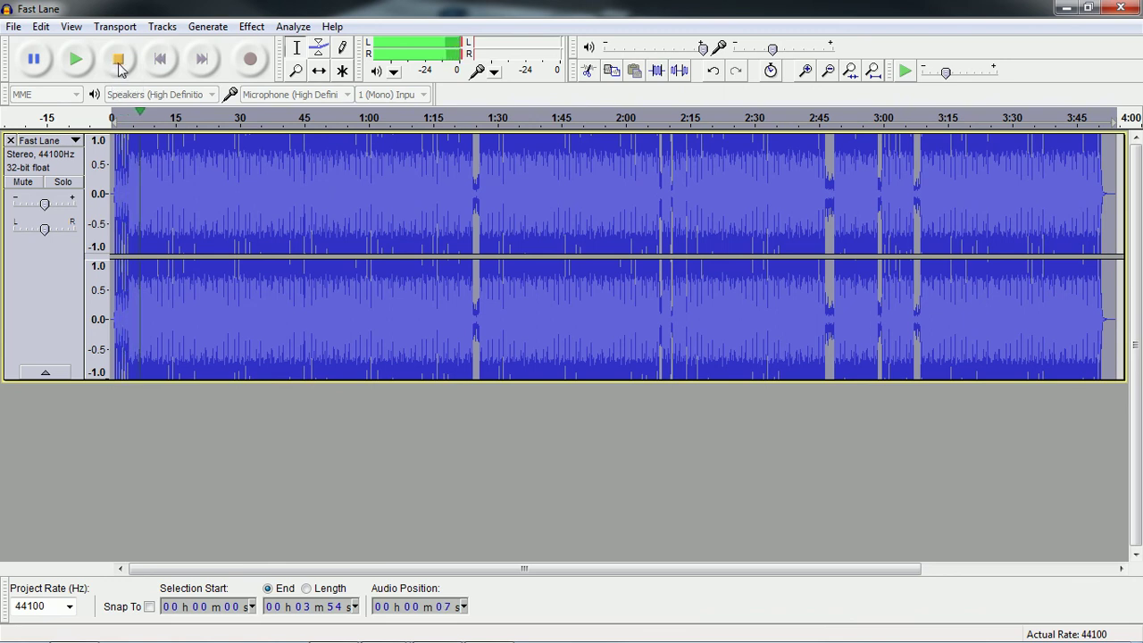
pyautogui.click(119, 60)
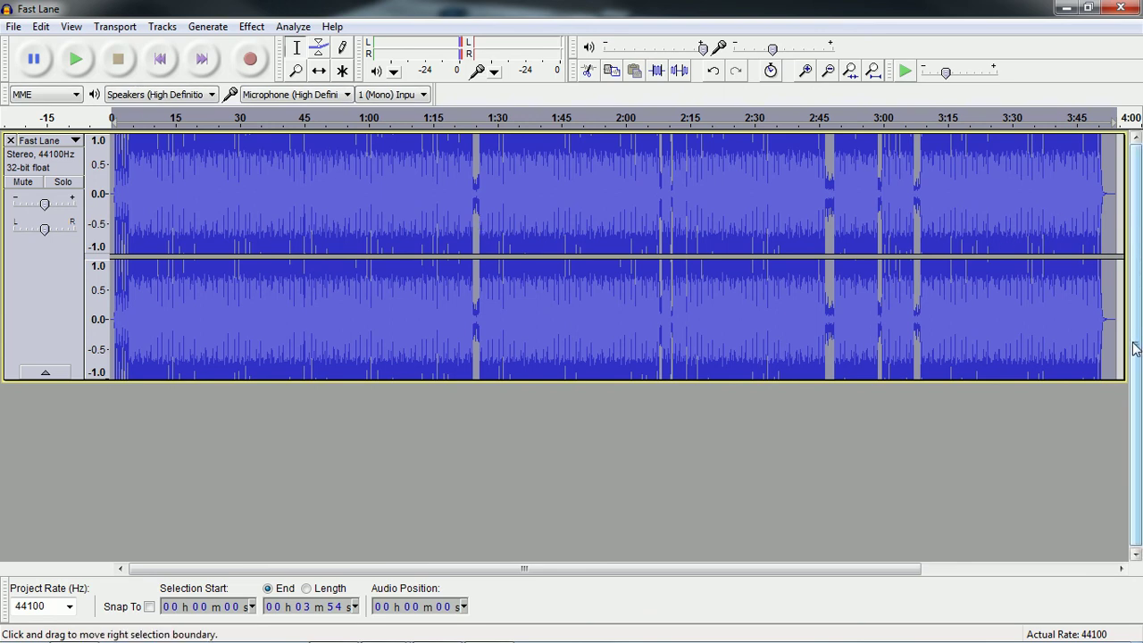
pyautogui.click(564, 229)
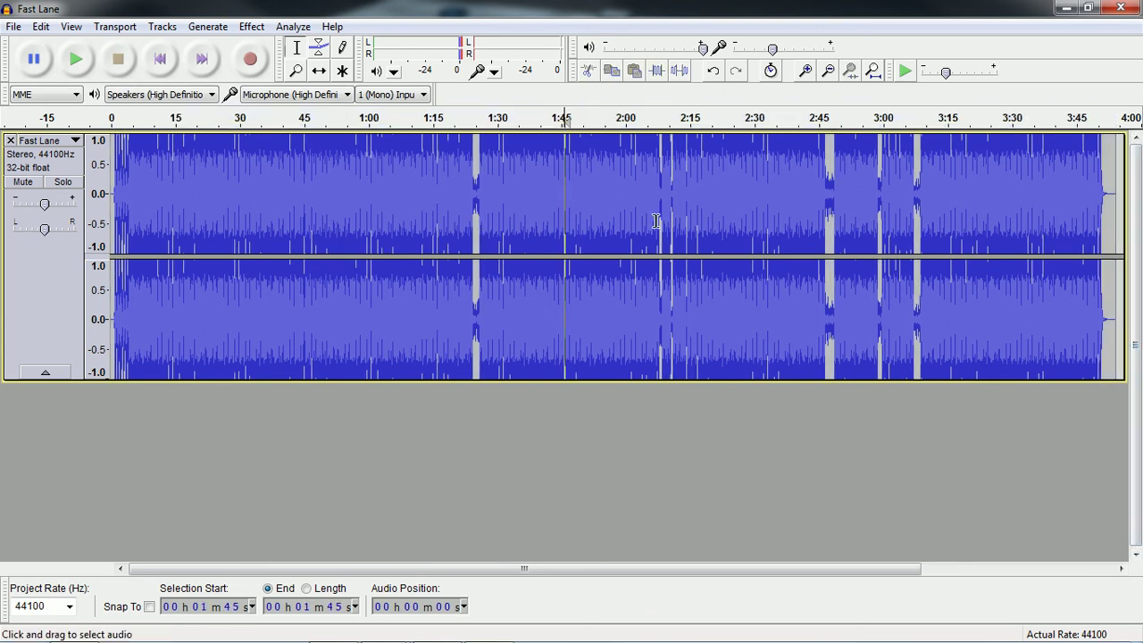
pyautogui.click(1041, 204)
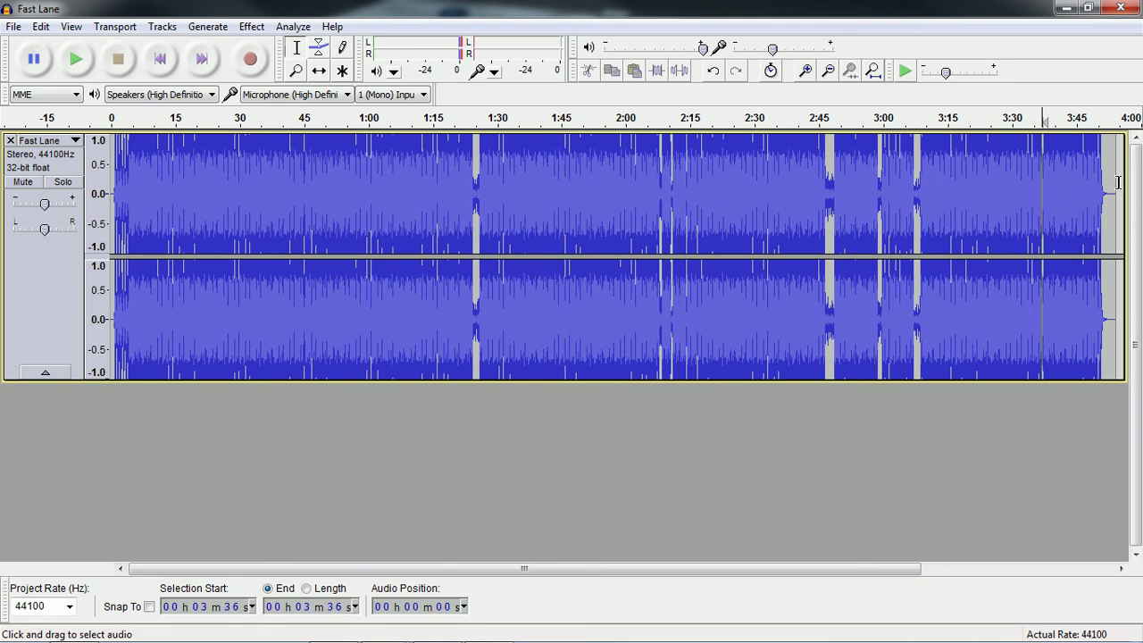
pyautogui.moveTo(1117, 182); pyautogui.dragTo(116, 179)
pyautogui.click(197, 167)
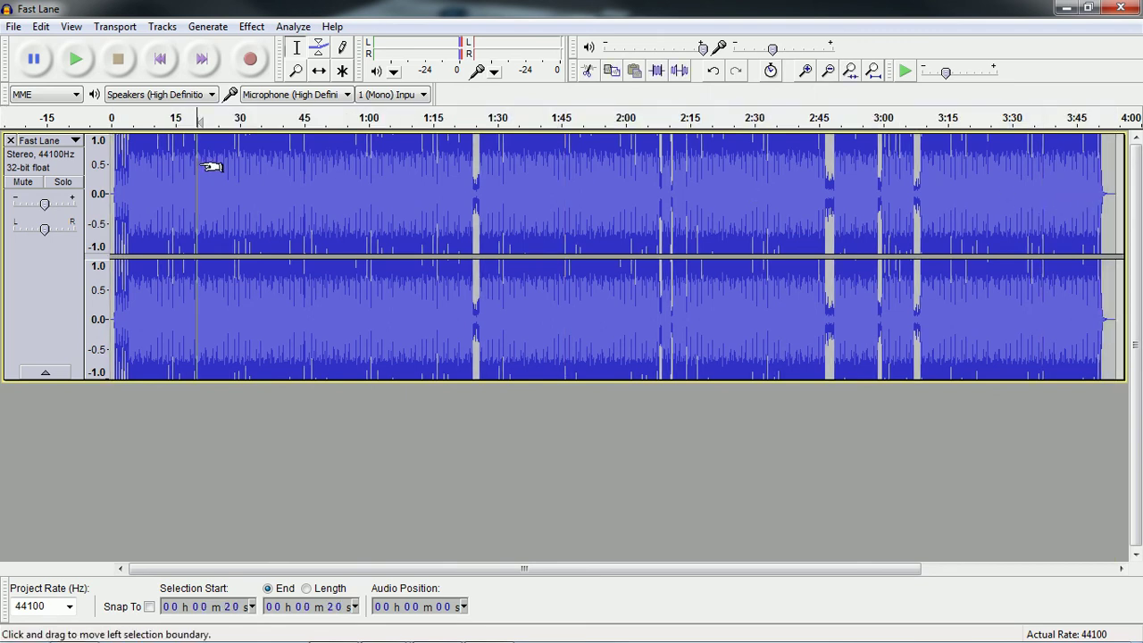
# - Minimize the Audacity window and clear the desktop icon selection
pyautogui.click(1065, 8)
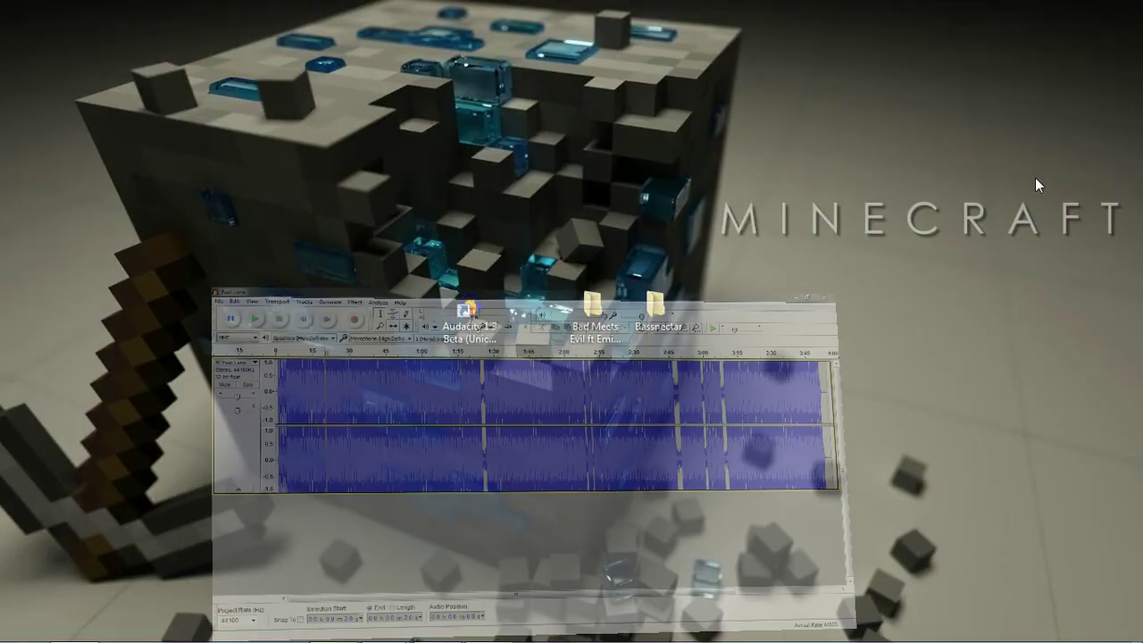
pyautogui.moveTo(845, 349); pyautogui.dragTo(710, 399)
pyautogui.click(361, 271)
pyautogui.click(702, 402)
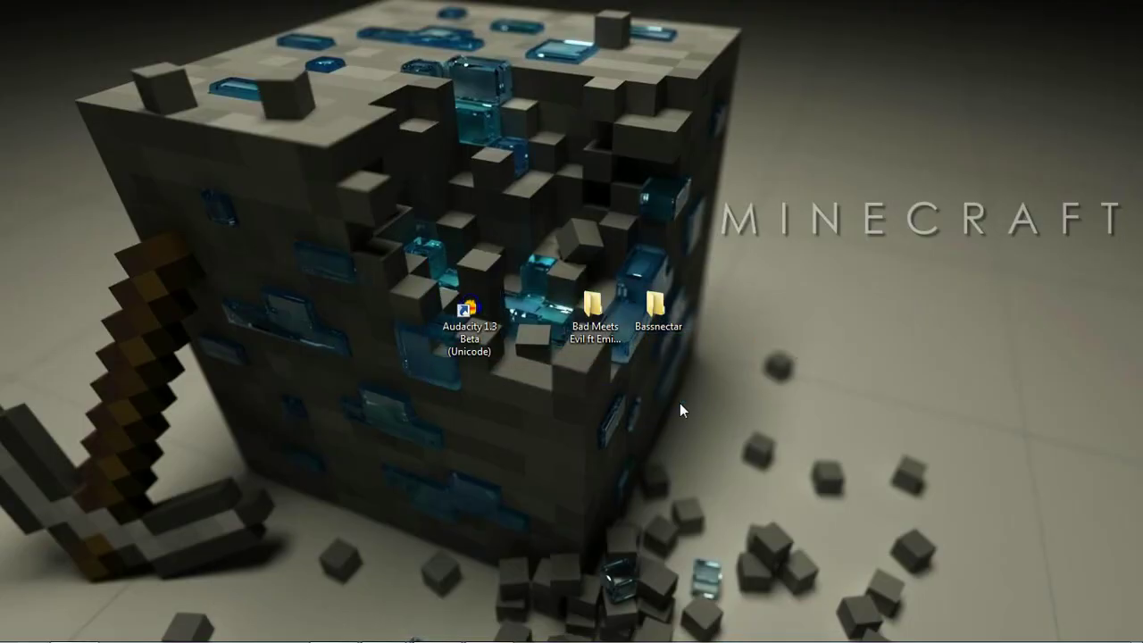